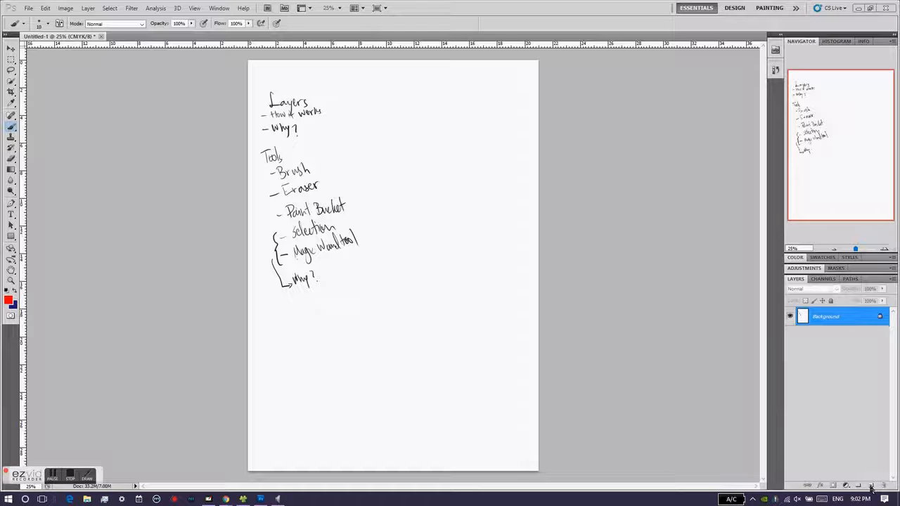
# - Create three new layers above the Background layer and select each of them in turn
pyautogui.click(872, 487)
pyautogui.click(872, 486)
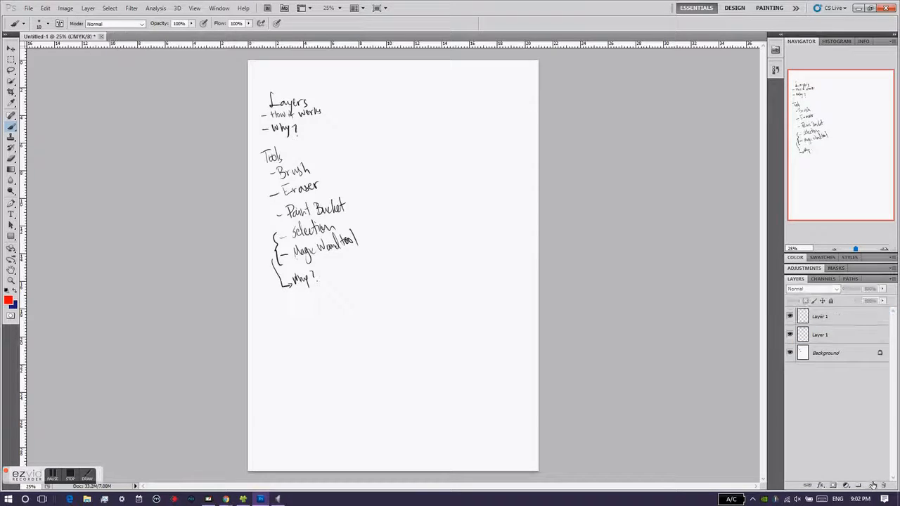
pyautogui.click(874, 487)
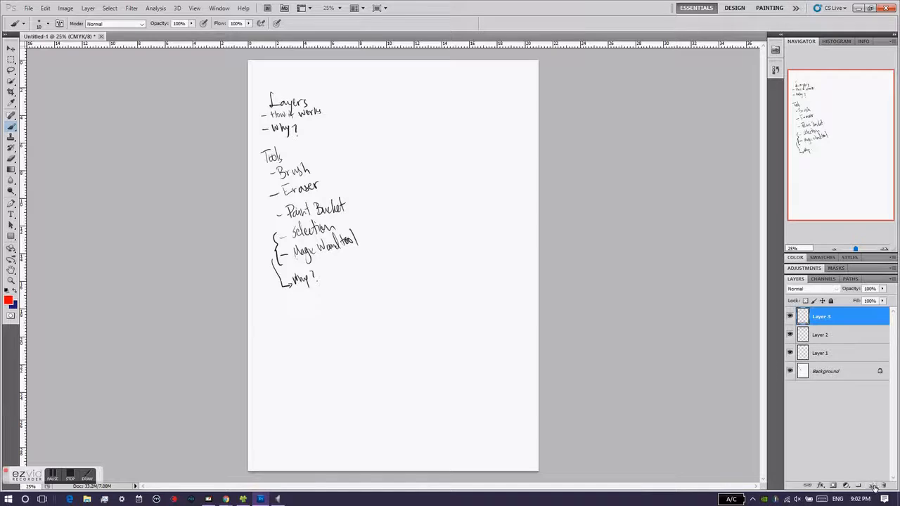
pyautogui.click(832, 355)
pyautogui.click(841, 337)
pyautogui.click(847, 322)
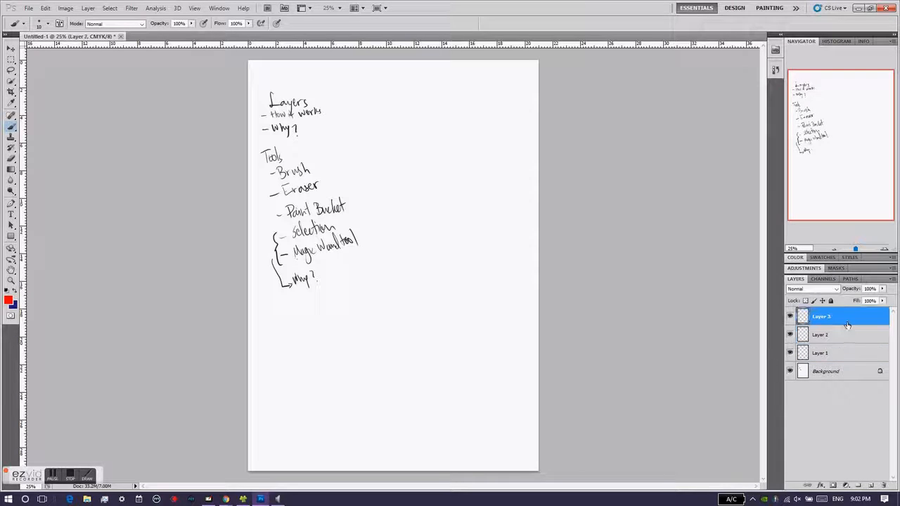
# - Delete Layer 3 and Layer 2, confirming each deletion
pyautogui.click(885, 486)
pyautogui.click(433, 185)
pyautogui.click(884, 486)
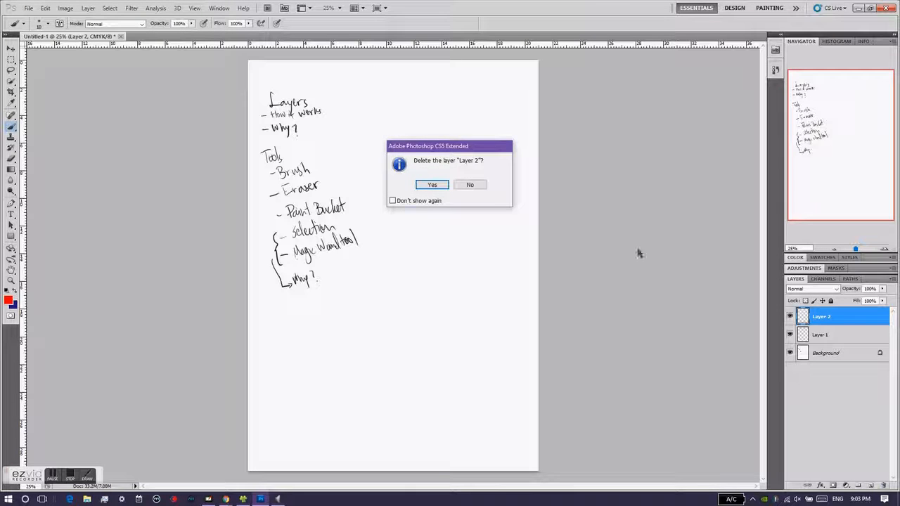
pyautogui.click(433, 185)
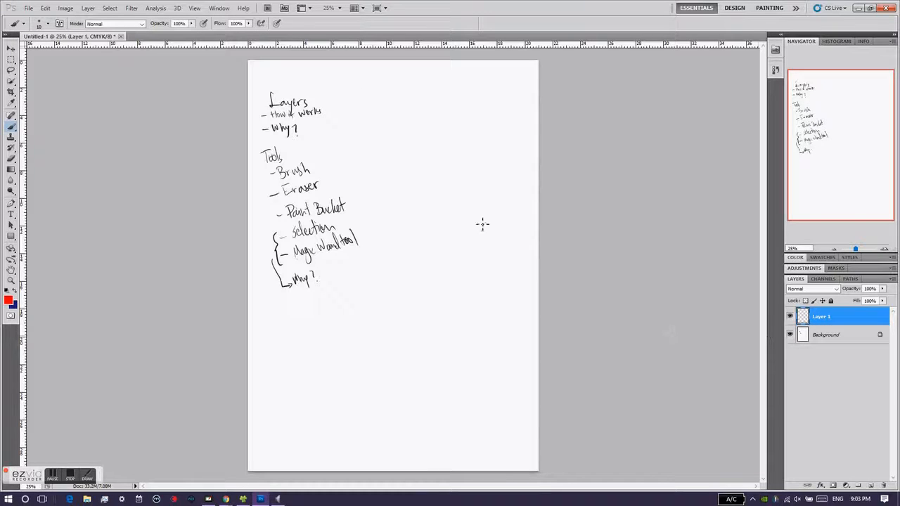
# - Try a brush stroke on the Background layer above the handwritten notes and undo it
pyautogui.click(826, 336)
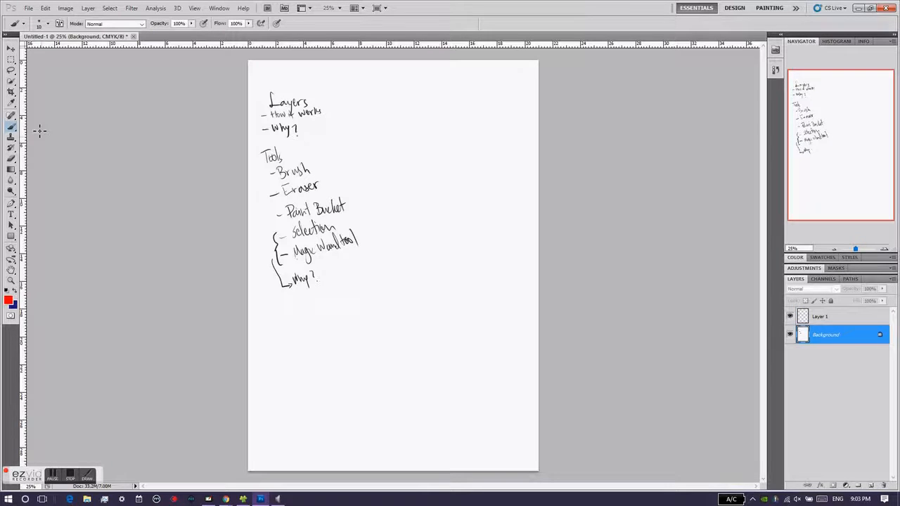
pyautogui.click(11, 128)
pyautogui.moveTo(285, 82)
pyautogui.mouseDown()
pyautogui.moveTo(247, 125)
pyautogui.moveTo(427, 190)
pyautogui.moveTo(282, 87)
pyautogui.mouseUp()
pyautogui.hotkey('ctrl', 'alt', 'z')
pyautogui.hotkey('ctrl', 'alt', 'z')
# - Select Layer 1, then hide and show the Background layer and Layer 1 to compare their contents
pyautogui.click(820, 319)
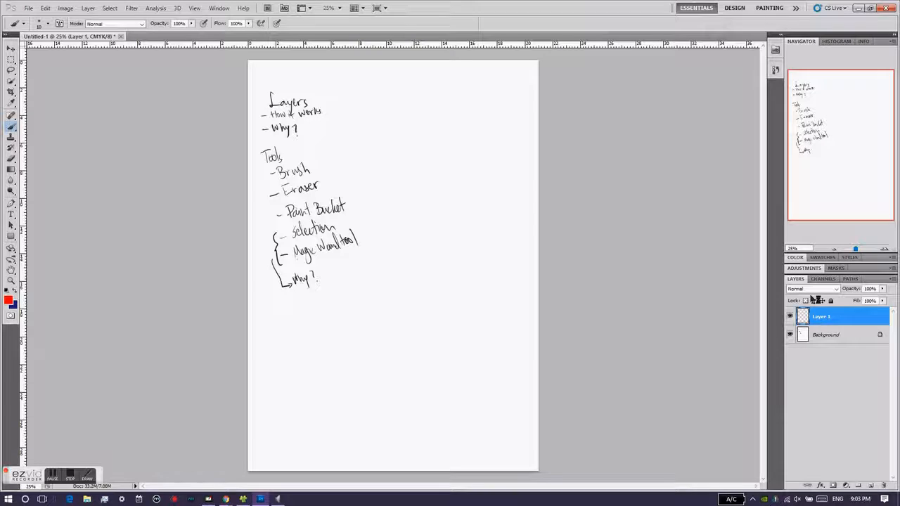
pyautogui.click(790, 336)
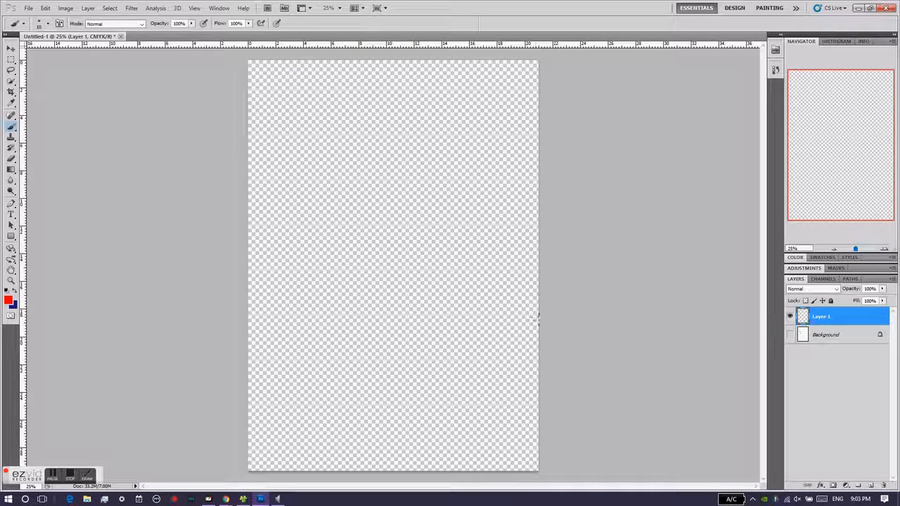
pyautogui.click(791, 336)
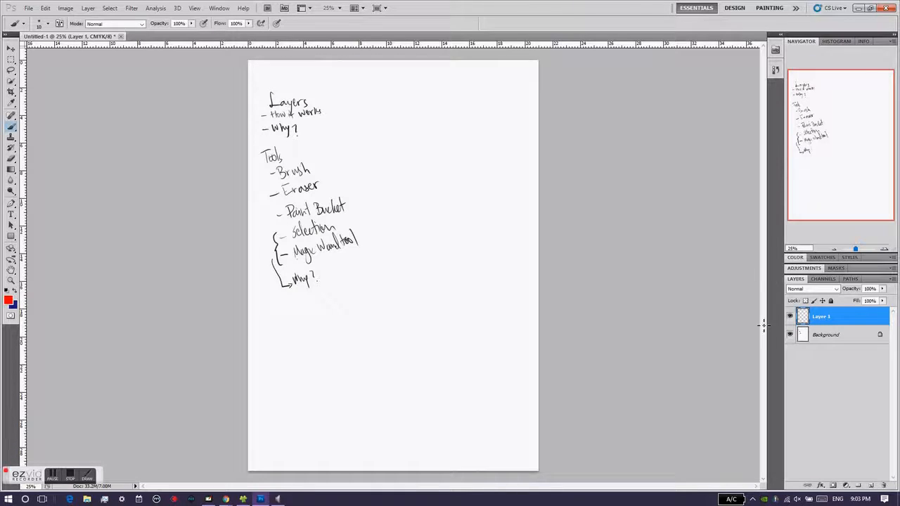
pyautogui.click(790, 317)
pyautogui.click(790, 317)
# - Paint a red scribble and two small circles on Layer 1, then toggle the layer's visibility to check it
pyautogui.moveTo(458, 245)
pyautogui.mouseDown()
pyautogui.moveTo(429, 183)
pyautogui.moveTo(381, 256)
pyautogui.moveTo(404, 331)
pyautogui.moveTo(433, 206)
pyautogui.moveTo(461, 185)
pyautogui.mouseUp()
pyautogui.moveTo(492, 180); pyautogui.dragTo(481, 180)
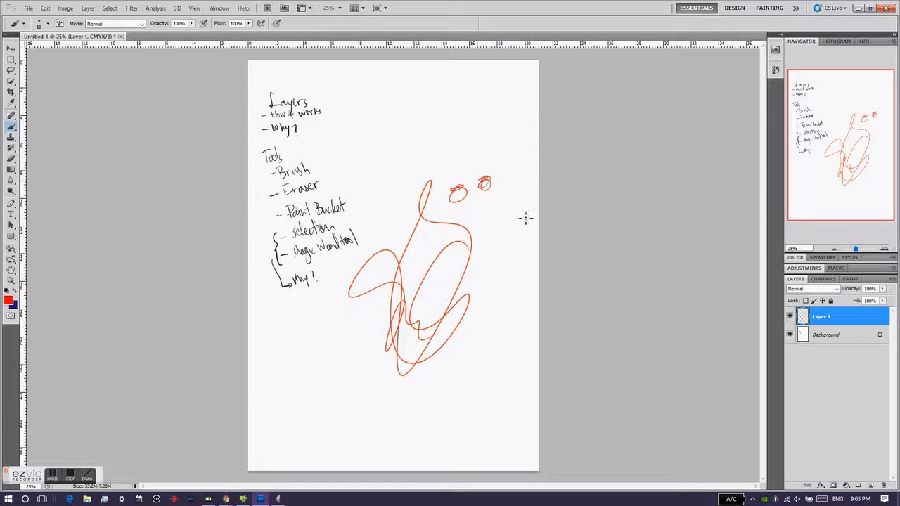
pyautogui.click(790, 316)
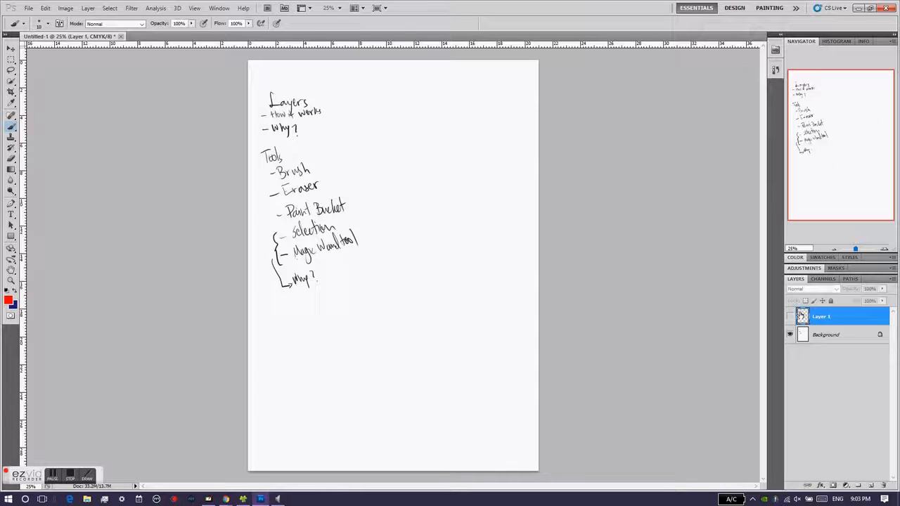
pyautogui.click(790, 316)
pyautogui.click(790, 316)
pyautogui.click(790, 316)
pyautogui.click(790, 317)
pyautogui.click(789, 317)
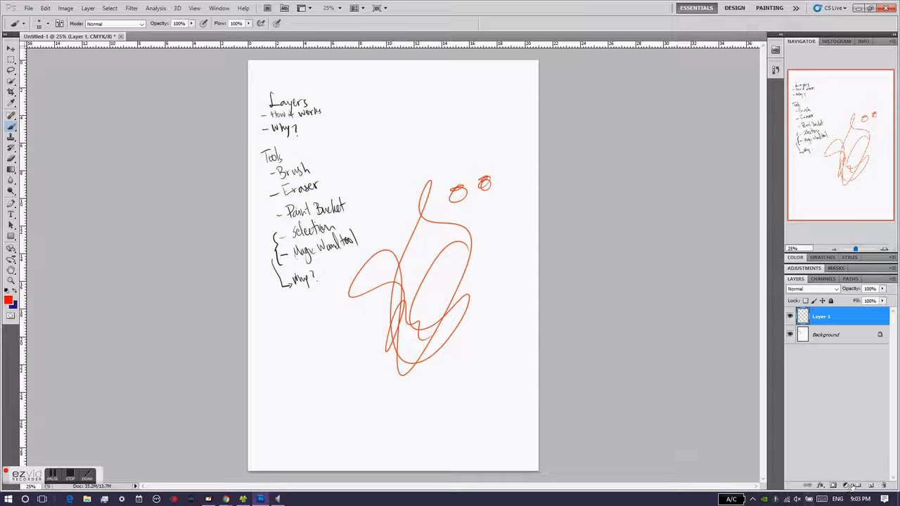
# - Create a new layer and paint a large dark blue area over the red scribble with a size 500 soft brush
pyautogui.click(871, 485)
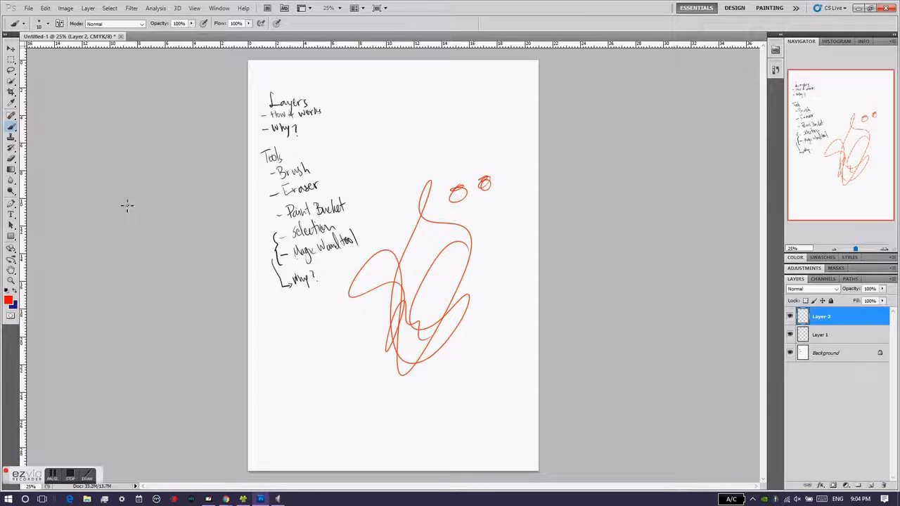
pyautogui.click(13, 292)
pyautogui.press(']')
pyautogui.press(']')
pyautogui.press(']')
pyautogui.press(']')
pyautogui.press(']')
pyautogui.press(']')
pyautogui.press(']')
pyautogui.press(']')
pyautogui.press(']')
pyautogui.press(']')
pyautogui.press(']')
pyautogui.press(']')
pyautogui.press(']')
pyautogui.press(']')
pyautogui.press(']')
pyautogui.moveTo(420, 237); pyautogui.dragTo(420, 235)
pyautogui.moveTo(455, 325); pyautogui.dragTo(450, 332)
pyautogui.moveTo(373, 315); pyautogui.dragTo(376, 321)
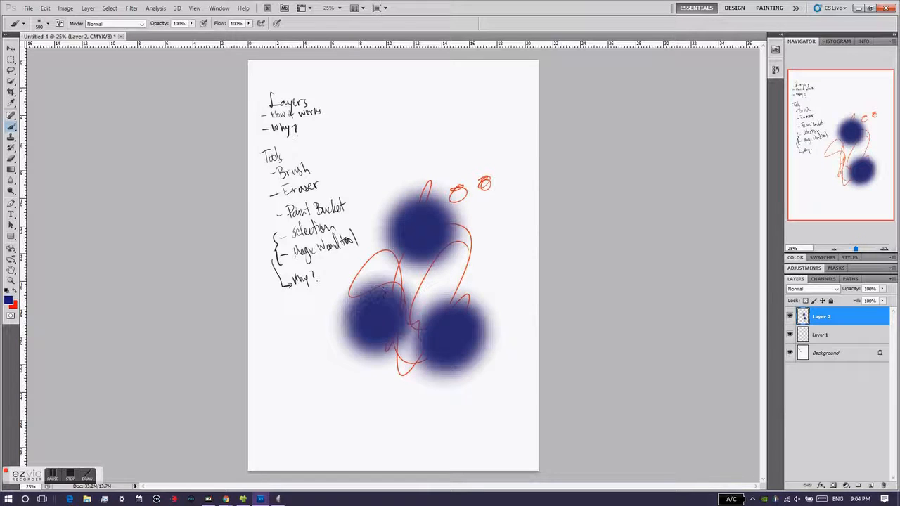
pyautogui.moveTo(427, 280)
pyautogui.mouseDown()
pyautogui.moveTo(422, 287)
pyautogui.moveTo(475, 255)
pyautogui.moveTo(458, 285)
pyautogui.mouseUp()
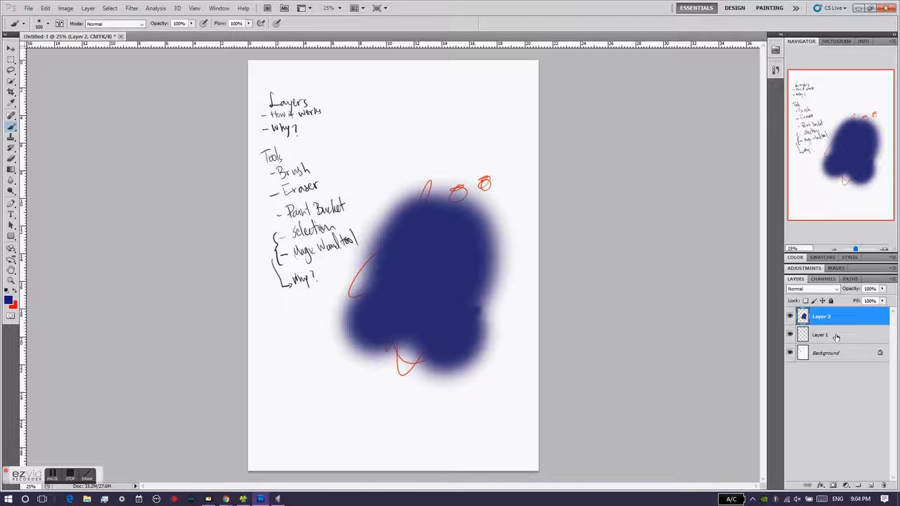
# - Move Layer 1 above Layer 2 so the red scribble lies over the blue area, leaving its layer style unchanged
pyautogui.moveTo(836, 336); pyautogui.dragTo(837, 339)
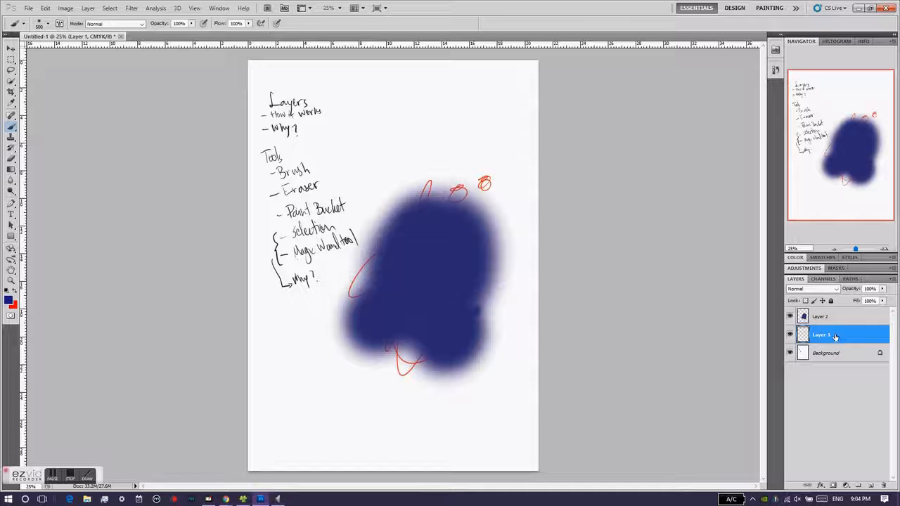
pyautogui.doubleClick(836, 337)
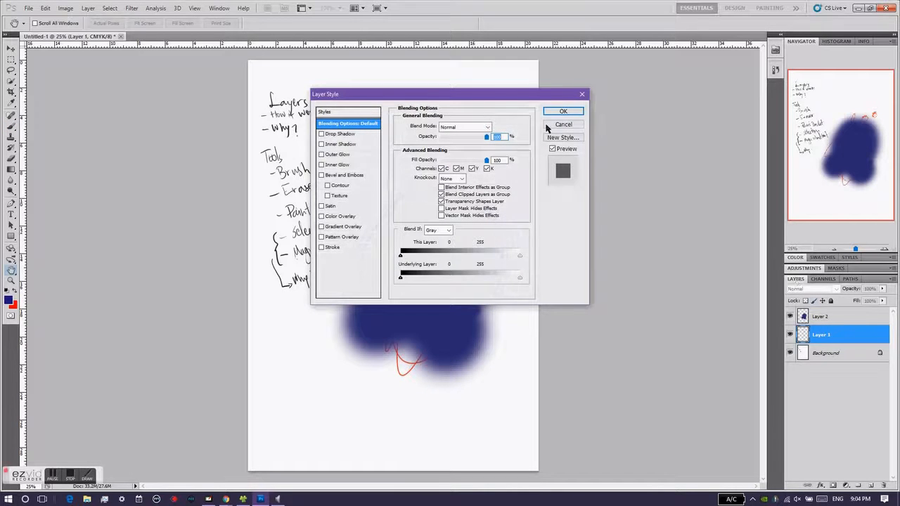
pyautogui.click(559, 124)
pyautogui.moveTo(824, 342); pyautogui.dragTo(825, 321)
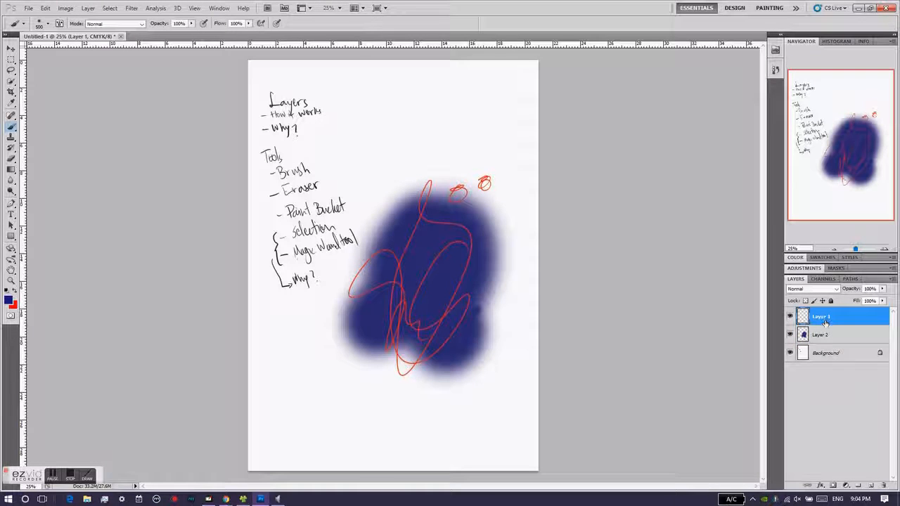
pyautogui.doubleClick(824, 321)
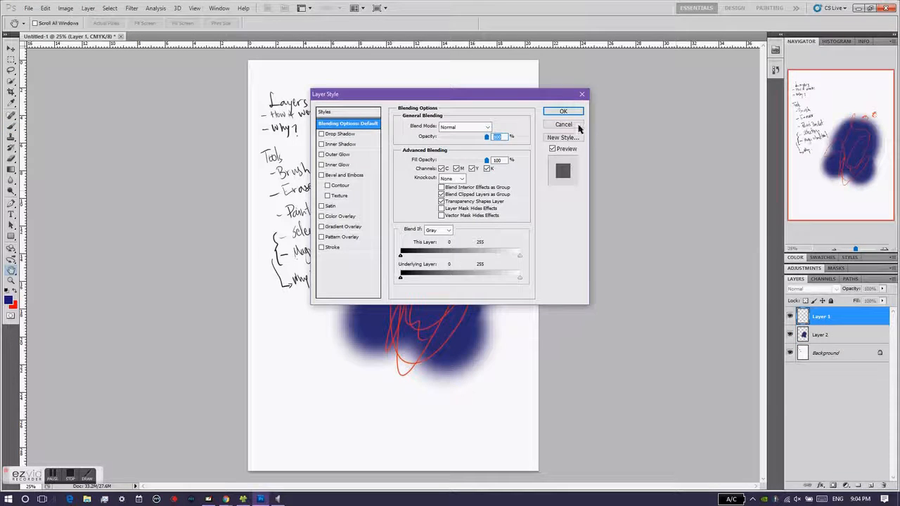
pyautogui.click(572, 125)
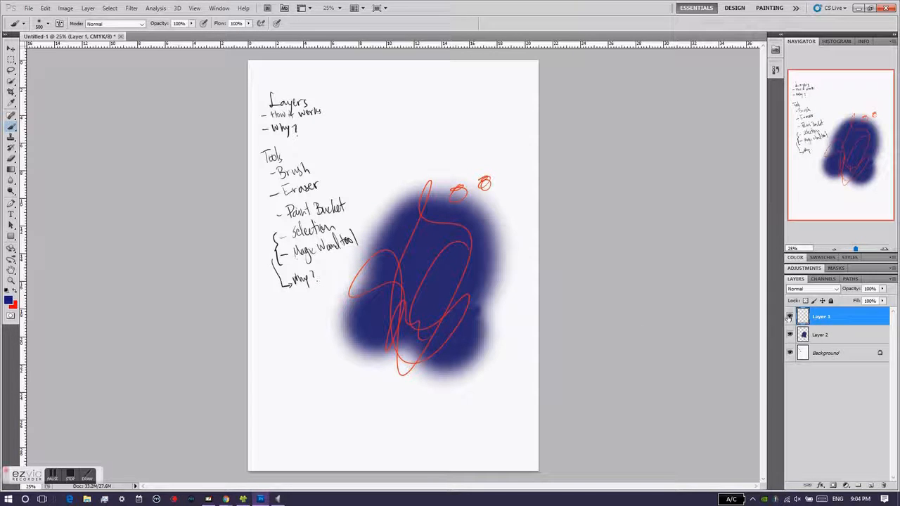
# - Lock the transparent pixels of Layer 1, then hide and show Layer 1 and Layer 2 to compare them
pyautogui.click(806, 300)
pyautogui.click(791, 317)
pyautogui.click(790, 316)
pyautogui.click(790, 317)
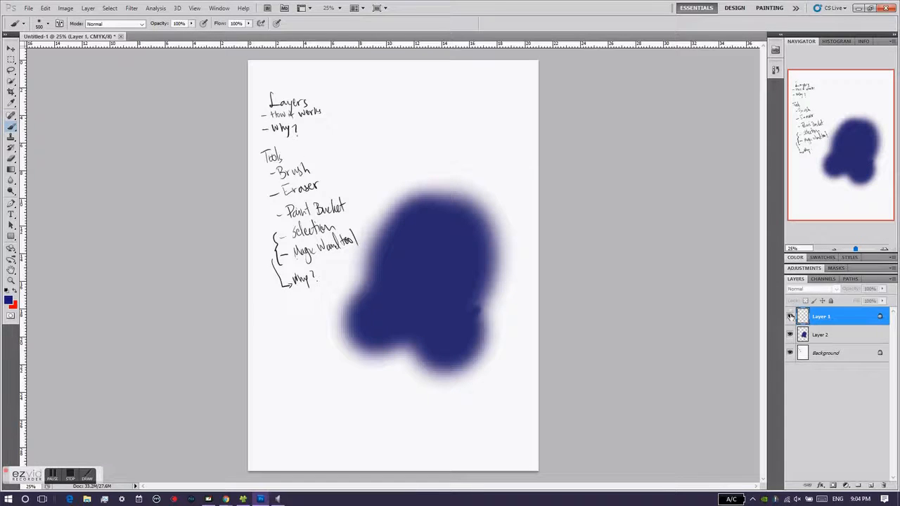
pyautogui.click(790, 316)
pyautogui.click(791, 335)
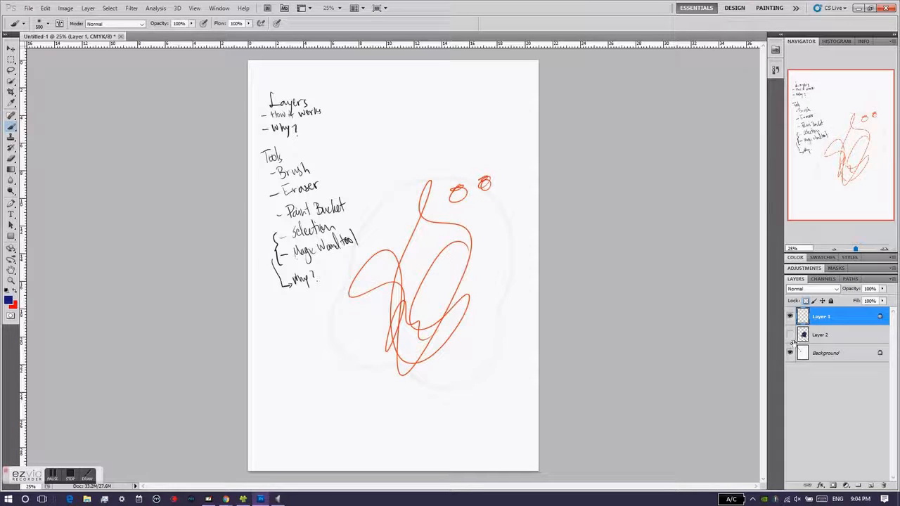
pyautogui.click(791, 335)
pyautogui.click(791, 334)
pyautogui.click(790, 317)
pyautogui.moveTo(790, 335)
pyautogui.mouseDown()
pyautogui.moveTo(791, 316)
pyautogui.moveTo(791, 334)
pyautogui.mouseUp()
pyautogui.click(790, 334)
pyautogui.click(790, 316)
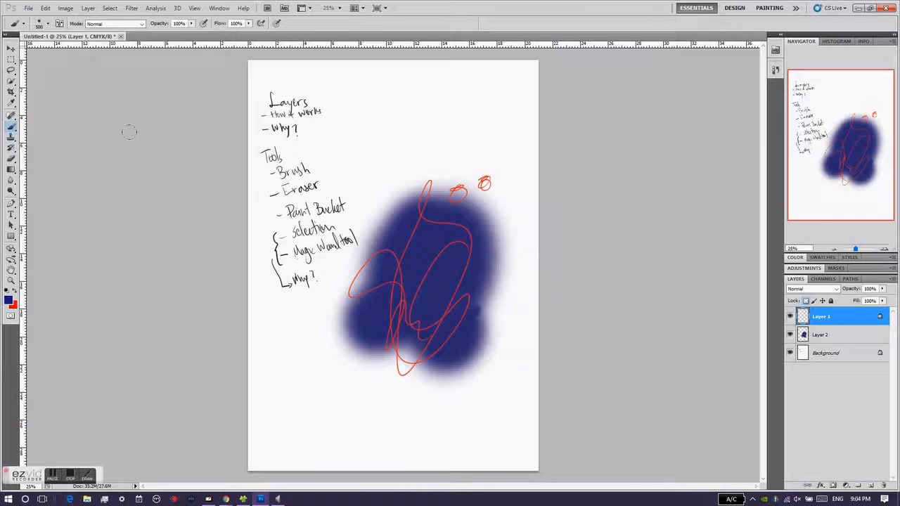
# - Reduce the brush size to 40 and delete both Layer 1 and Layer 2
pyautogui.press('[')
pyautogui.press('[')
pyautogui.press('[')
pyautogui.press('[')
pyautogui.press('[')
pyautogui.press('[')
pyautogui.press('[')
pyautogui.press('[')
pyautogui.press('[')
pyautogui.press('[')
pyautogui.press('[')
pyautogui.press('[')
pyautogui.press('[')
pyautogui.click(884, 485)
pyautogui.click(433, 185)
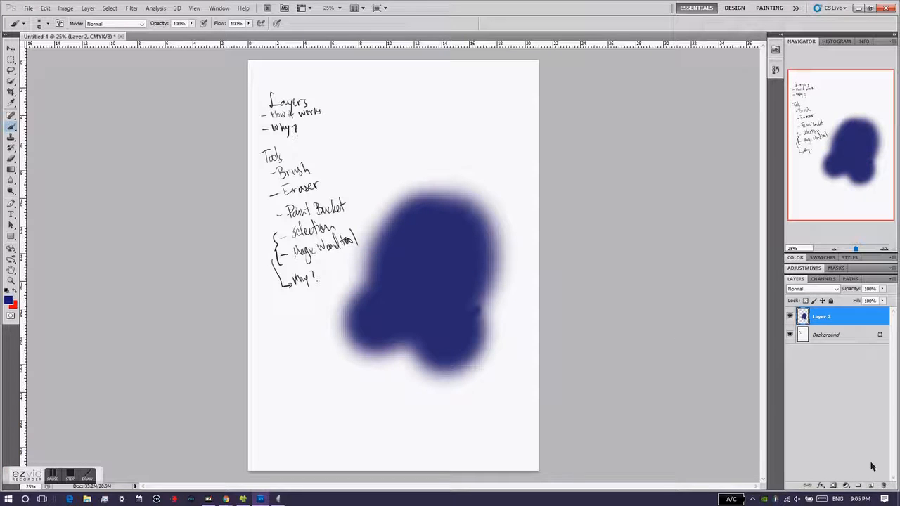
pyautogui.click(884, 486)
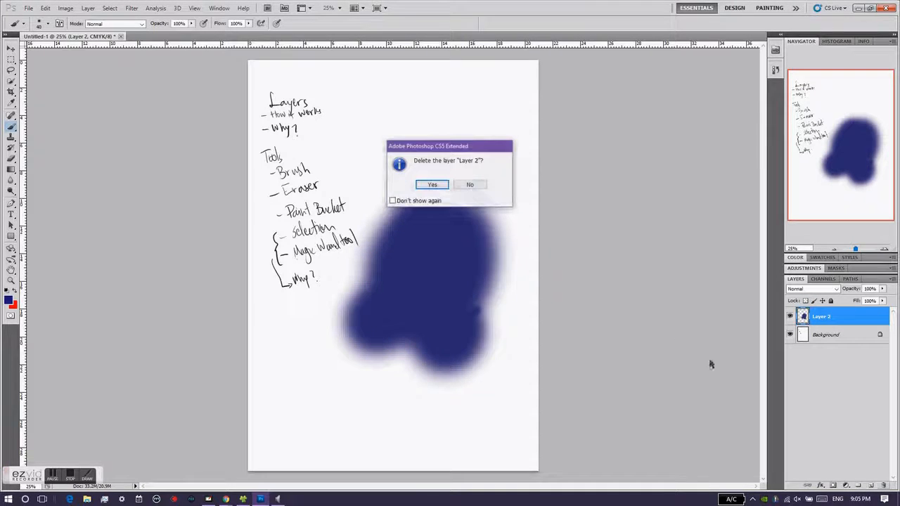
pyautogui.click(446, 186)
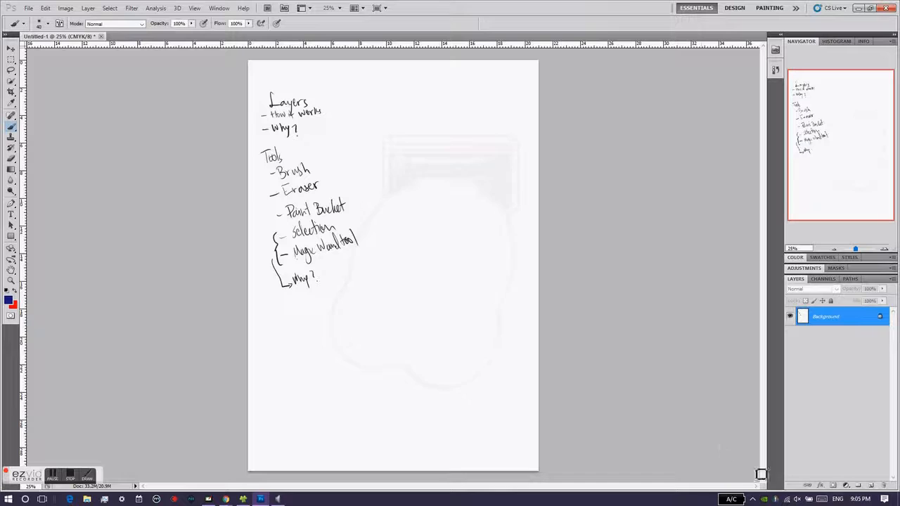
# - Create a new layer and sketch two mountains, a rising sun with rays and a winding river below the notes
pyautogui.click(872, 486)
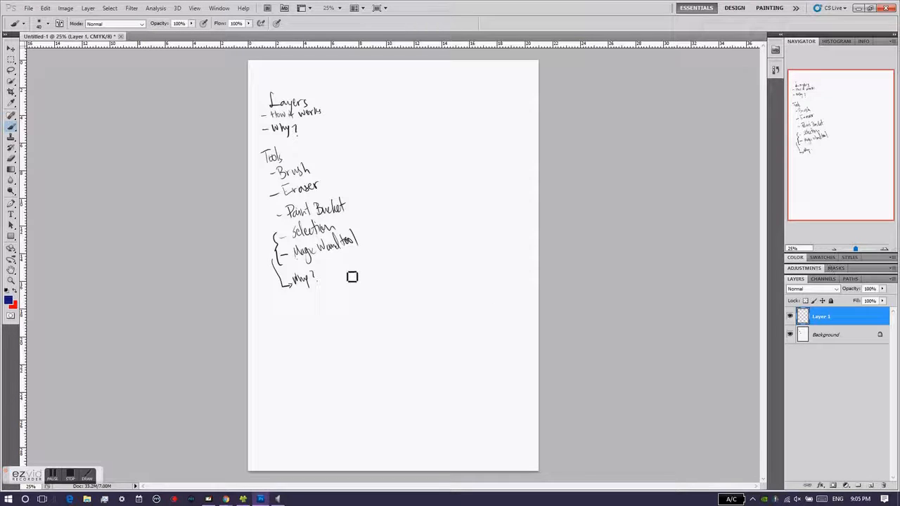
pyautogui.moveTo(321, 410)
pyautogui.mouseDown()
pyautogui.moveTo(450, 377)
pyautogui.moveTo(424, 360)
pyautogui.moveTo(510, 357)
pyautogui.mouseUp()
pyautogui.moveTo(381, 349)
pyautogui.mouseDown()
pyautogui.moveTo(427, 338)
pyautogui.moveTo(407, 324)
pyautogui.mouseUp()
pyautogui.moveTo(422, 314)
pyautogui.mouseDown()
pyautogui.moveTo(418, 344)
pyautogui.moveTo(382, 379)
pyautogui.moveTo(412, 314)
pyautogui.mouseUp()
pyautogui.moveTo(438, 298); pyautogui.dragTo(434, 308)
pyautogui.moveTo(375, 310); pyautogui.dragTo(384, 326)
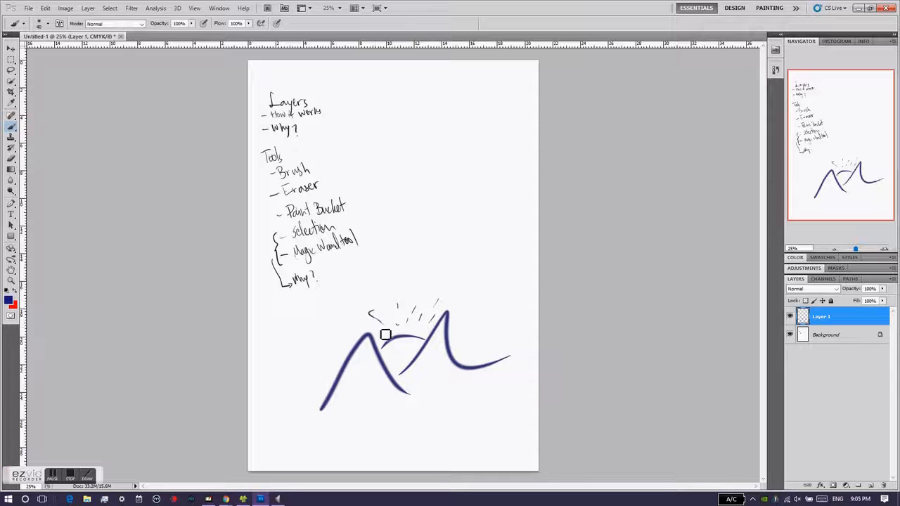
pyautogui.moveTo(392, 406)
pyautogui.mouseDown()
pyautogui.moveTo(439, 475)
pyautogui.moveTo(457, 469)
pyautogui.mouseUp()
pyautogui.moveTo(437, 399)
pyautogui.mouseDown()
pyautogui.moveTo(474, 456)
pyautogui.moveTo(501, 470)
pyautogui.mouseUp()
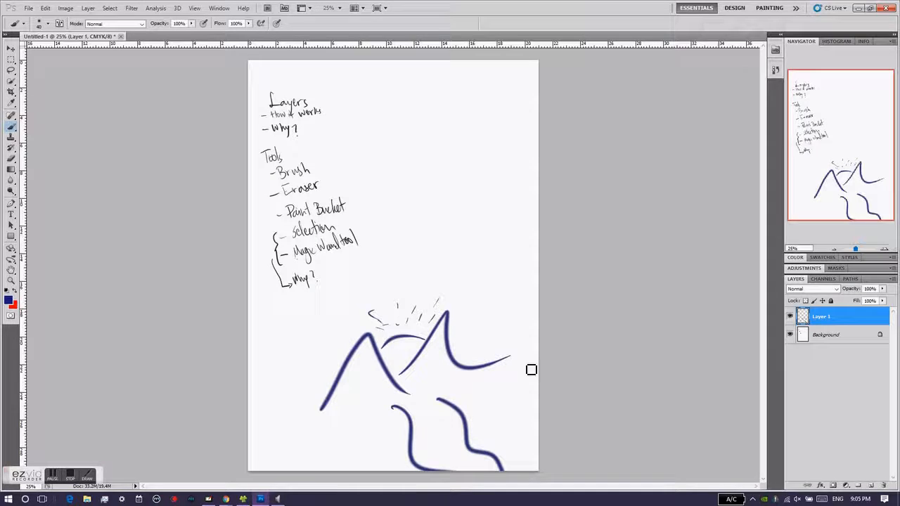
# - Create a new layer above the landscape sketch and name it sun
pyautogui.click(871, 486)
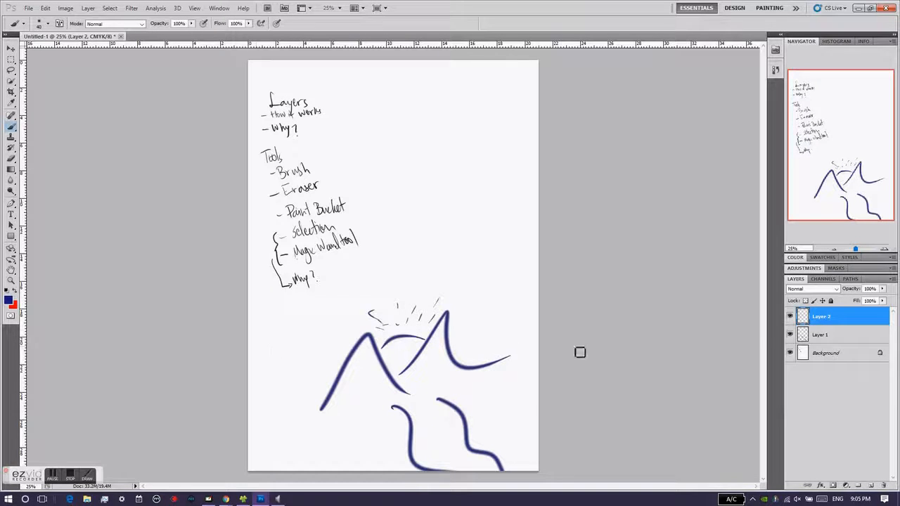
pyautogui.doubleClick(818, 318)
pyautogui.press('Return')
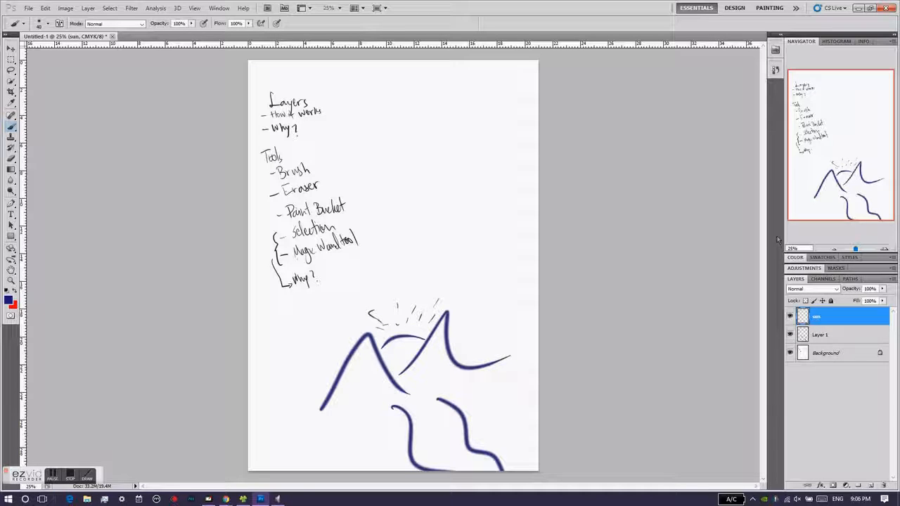
# - Paint a filled dark blue sun with short rays between the two mountains on the sun layer
pyautogui.moveTo(388, 349)
pyautogui.mouseDown()
pyautogui.moveTo(442, 382)
pyautogui.moveTo(406, 384)
pyautogui.moveTo(420, 351)
pyautogui.moveTo(426, 368)
pyautogui.moveTo(418, 361)
pyautogui.moveTo(391, 381)
pyautogui.moveTo(406, 380)
pyautogui.moveTo(395, 378)
pyautogui.moveTo(424, 355)
pyautogui.moveTo(434, 373)
pyautogui.moveTo(420, 380)
pyautogui.moveTo(424, 343)
pyautogui.moveTo(404, 342)
pyautogui.moveTo(426, 353)
pyautogui.moveTo(418, 377)
pyautogui.moveTo(389, 376)
pyautogui.moveTo(411, 355)
pyautogui.moveTo(434, 371)
pyautogui.moveTo(402, 369)
pyautogui.moveTo(434, 351)
pyautogui.mouseUp()
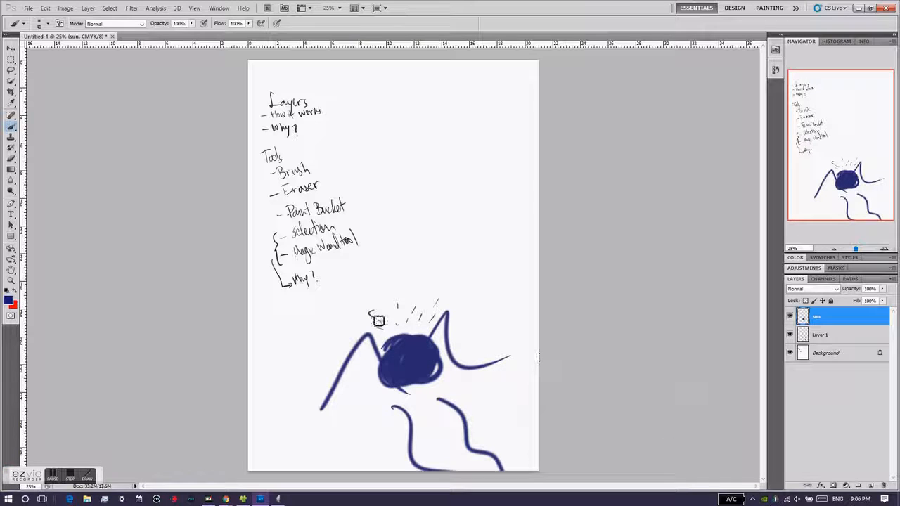
pyautogui.moveTo(395, 322)
pyautogui.mouseDown()
pyautogui.moveTo(438, 314)
pyautogui.moveTo(371, 342)
pyautogui.moveTo(384, 345)
pyautogui.mouseUp()
pyautogui.moveTo(367, 361); pyautogui.dragTo(358, 359)
pyautogui.moveTo(358, 364); pyautogui.dragTo(377, 364)
pyautogui.moveTo(448, 334); pyautogui.dragTo(440, 339)
pyautogui.moveTo(448, 352); pyautogui.dragTo(457, 348)
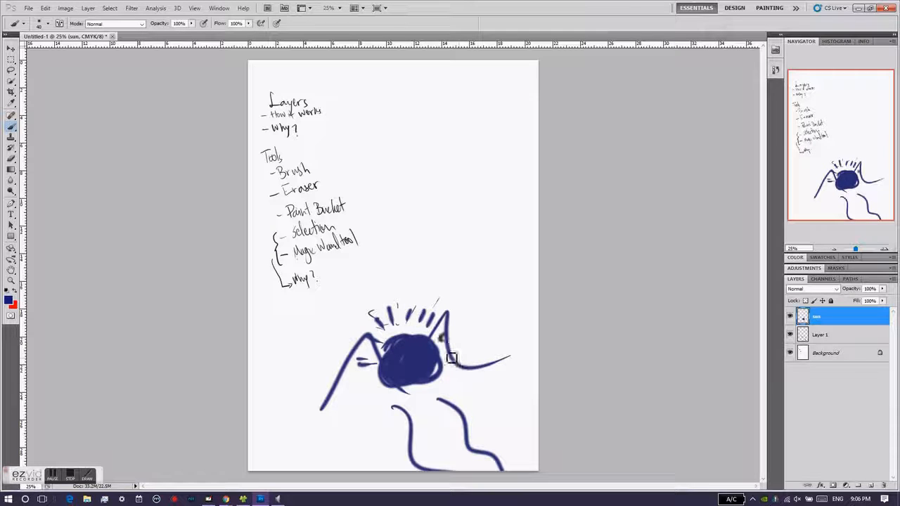
# - Create another new layer above the sun layer and bring the layer list back into view
pyautogui.click(872, 486)
pyautogui.moveTo(795, 279)
pyautogui.mouseDown()
pyautogui.moveTo(824, 288)
pyautogui.moveTo(809, 283)
pyautogui.moveTo(812, 304)
pyautogui.moveTo(808, 280)
pyautogui.mouseUp()
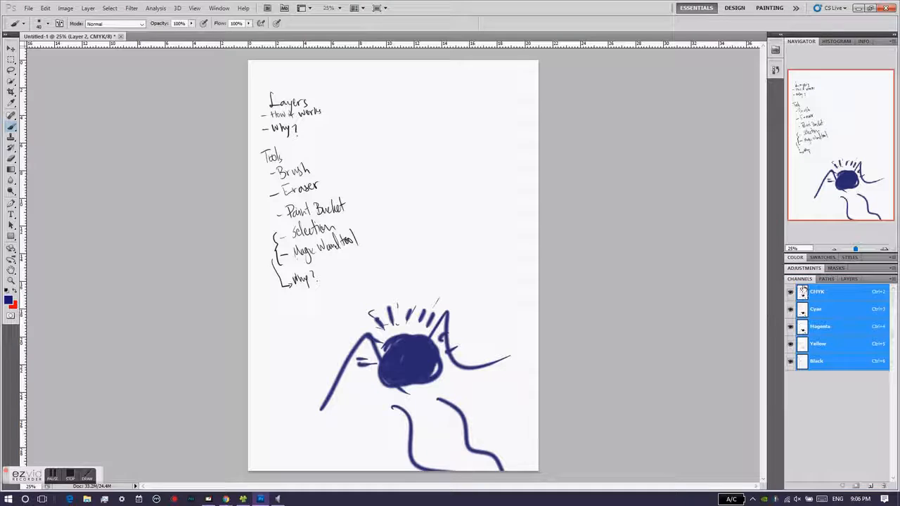
pyautogui.click(849, 280)
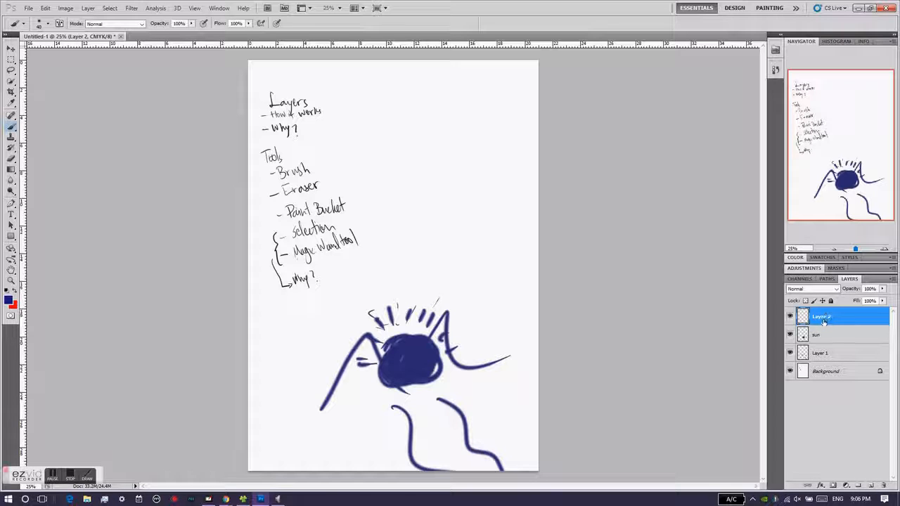
# - Rename the new top layer as mountain and hide the Layer 1 landscape sketch
pyautogui.doubleClick(823, 317)
pyautogui.write('mountains')
pyautogui.press('Return')
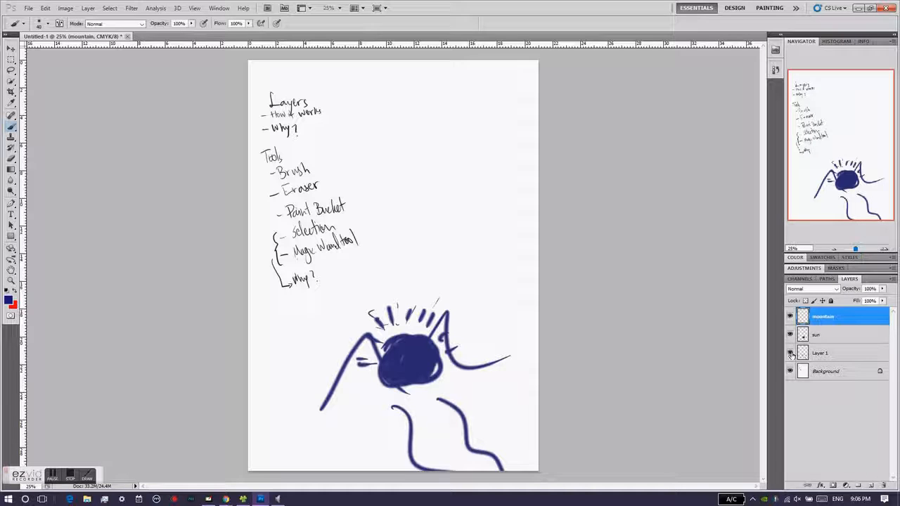
pyautogui.click(790, 354)
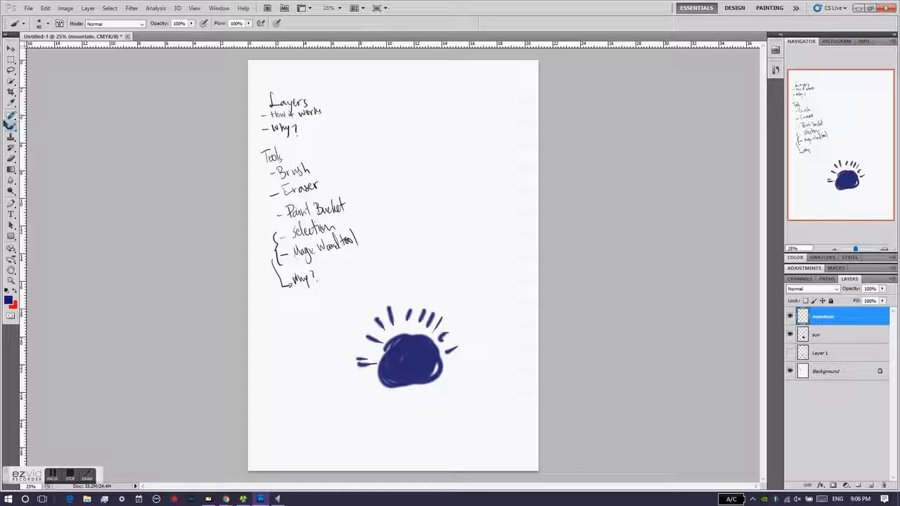
# - Set the background colour to dark green #445c2f
pyautogui.click(15, 305)
pyautogui.moveTo(461, 179); pyautogui.dragTo(461, 220)
pyautogui.moveTo(406, 244)
pyautogui.mouseDown()
pyautogui.moveTo(396, 248)
pyautogui.moveTo(380, 199)
pyautogui.mouseUp()
pyautogui.click(545, 125)
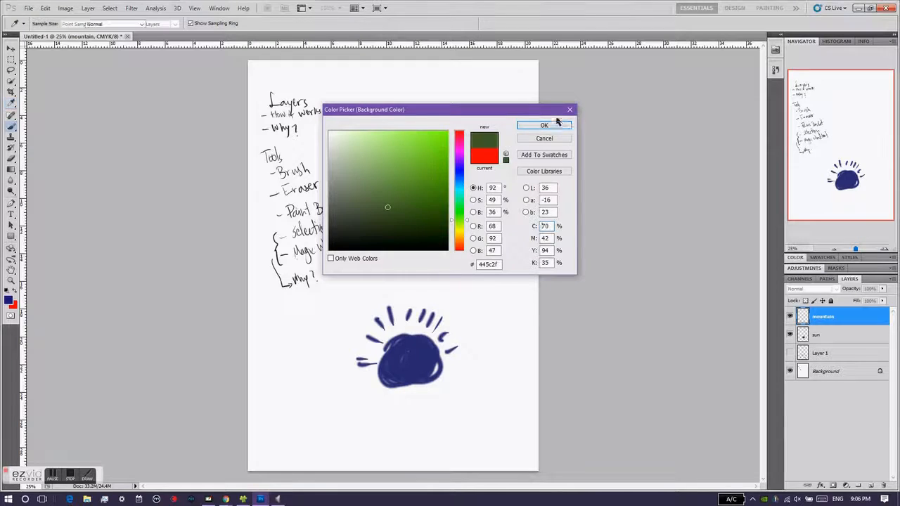
# - Make the dark green the foreground colour and paint two filled mountains overlapping the sun on the mountain layer
pyautogui.moveTo(456, 346); pyautogui.dragTo(398, 440)
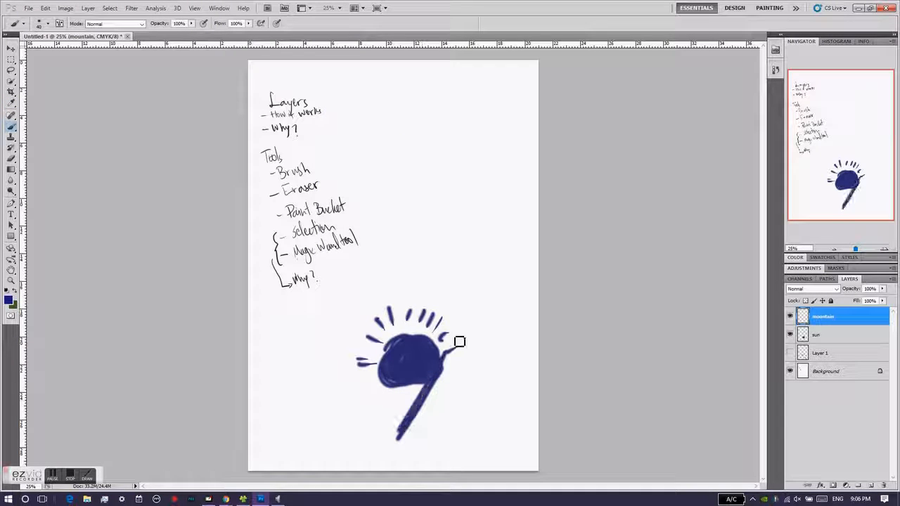
pyautogui.click(16, 294)
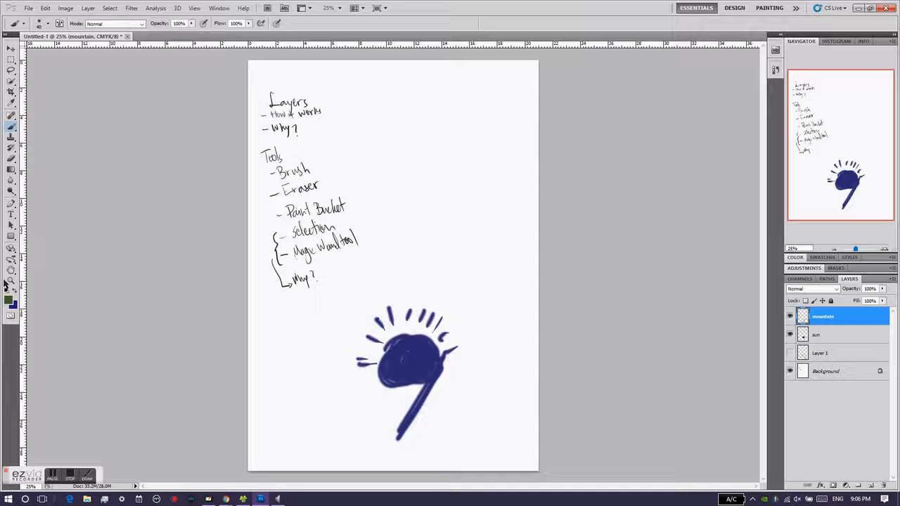
pyautogui.hotkey('ctrl', 'z')
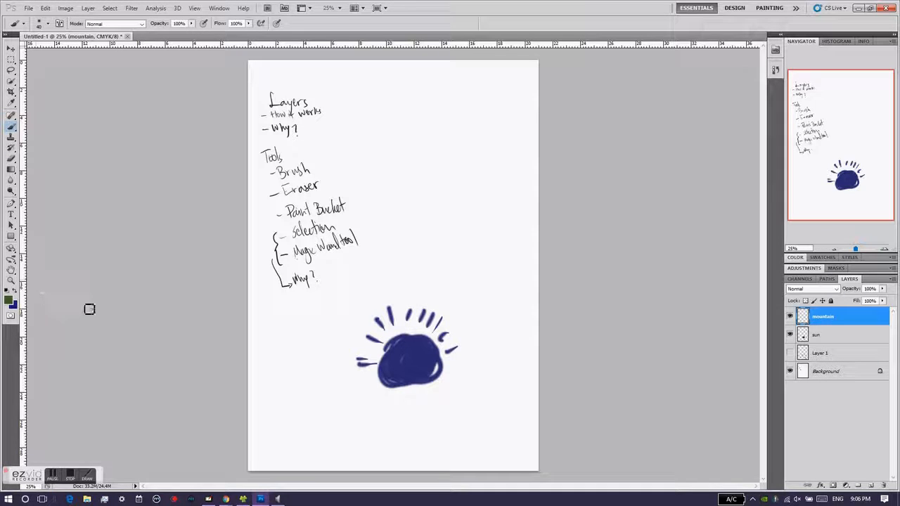
pyautogui.moveTo(454, 337)
pyautogui.mouseDown()
pyautogui.moveTo(408, 417)
pyautogui.moveTo(455, 337)
pyautogui.moveTo(494, 390)
pyautogui.moveTo(460, 359)
pyautogui.moveTo(426, 396)
pyautogui.moveTo(439, 395)
pyautogui.moveTo(423, 417)
pyautogui.moveTo(495, 380)
pyautogui.moveTo(458, 405)
pyautogui.moveTo(452, 373)
pyautogui.moveTo(439, 406)
pyautogui.moveTo(500, 365)
pyautogui.moveTo(374, 395)
pyautogui.moveTo(417, 415)
pyautogui.moveTo(433, 394)
pyautogui.moveTo(375, 388)
pyautogui.moveTo(307, 357)
pyautogui.moveTo(339, 375)
pyautogui.moveTo(334, 365)
pyautogui.moveTo(320, 369)
pyautogui.moveTo(287, 428)
pyautogui.moveTo(329, 372)
pyautogui.moveTo(326, 407)
pyautogui.moveTo(349, 419)
pyautogui.moveTo(378, 416)
pyautogui.moveTo(350, 395)
pyautogui.moveTo(400, 414)
pyautogui.moveTo(322, 379)
pyautogui.moveTo(347, 384)
pyautogui.moveTo(357, 387)
pyautogui.moveTo(315, 399)
pyautogui.mouseUp()
# - Create a new layer above the mountain layer and name it road
pyautogui.click(871, 485)
pyautogui.doubleClick(820, 318)
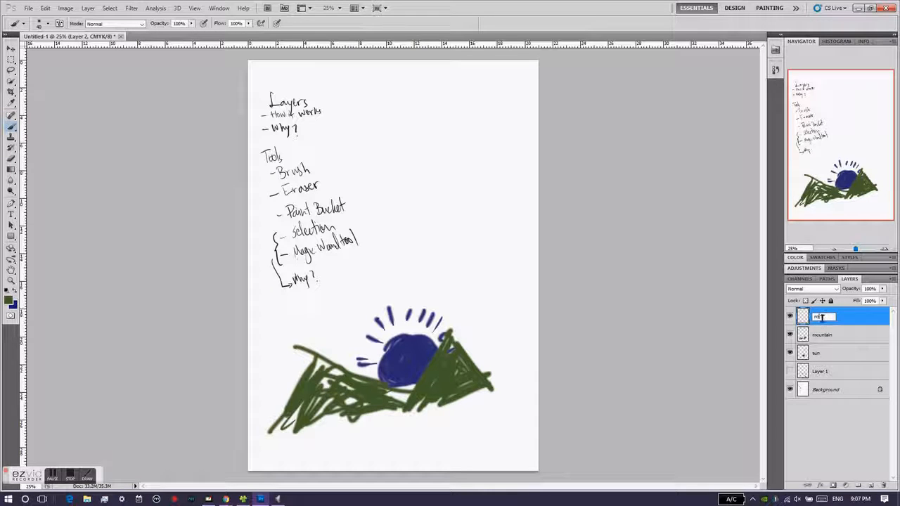
pyautogui.write('road')
pyautogui.press('Return')
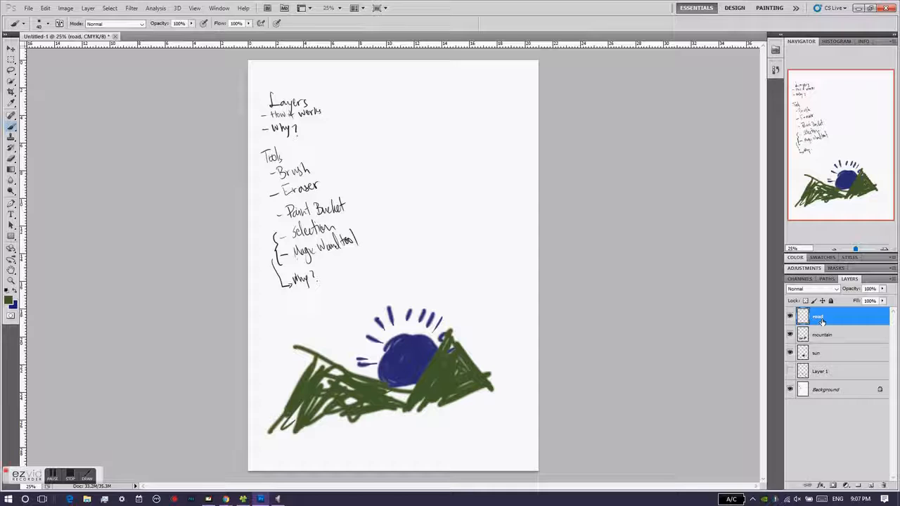
# - Paint a winding road below the mountains in dark blue, with two curved edges and a thin wavy centre line, on the road layer
pyautogui.click(16, 290)
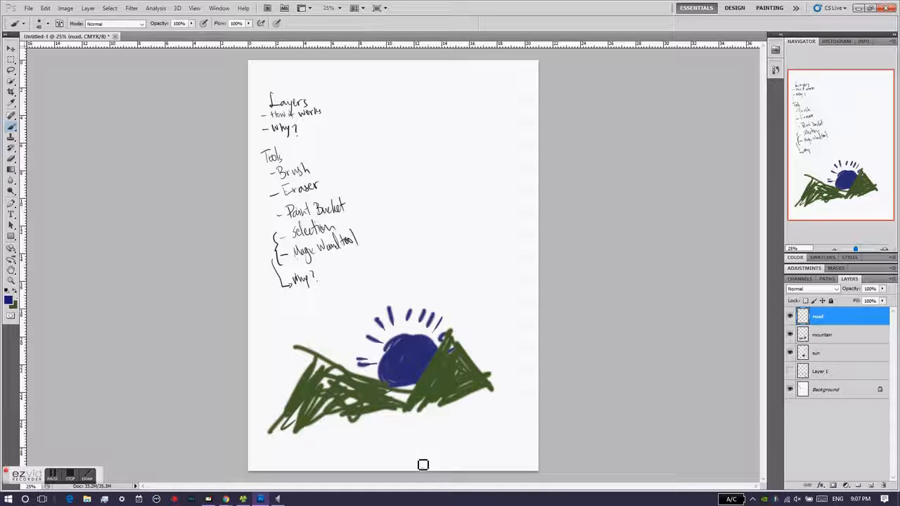
pyautogui.moveTo(394, 420); pyautogui.dragTo(402, 491)
pyautogui.moveTo(431, 414); pyautogui.dragTo(439, 501)
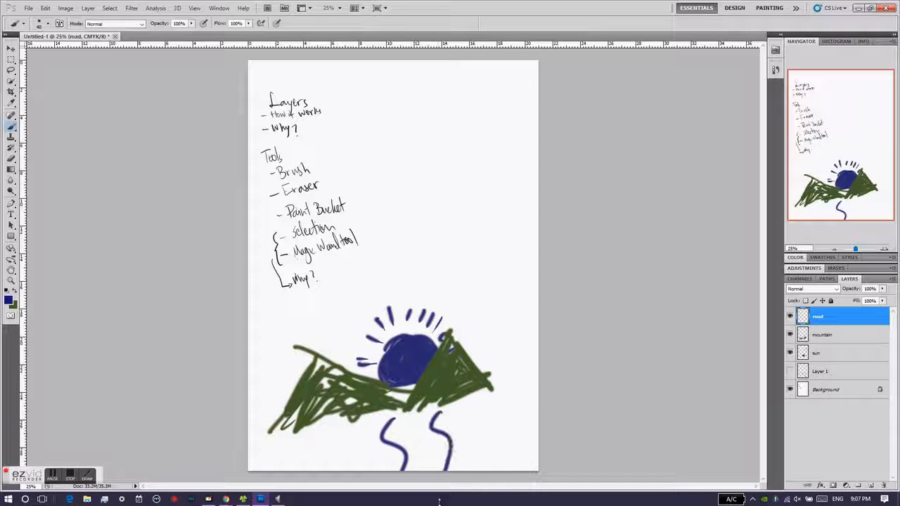
pyautogui.moveTo(391, 426)
pyautogui.mouseDown()
pyautogui.moveTo(428, 445)
pyautogui.moveTo(426, 469)
pyautogui.mouseUp()
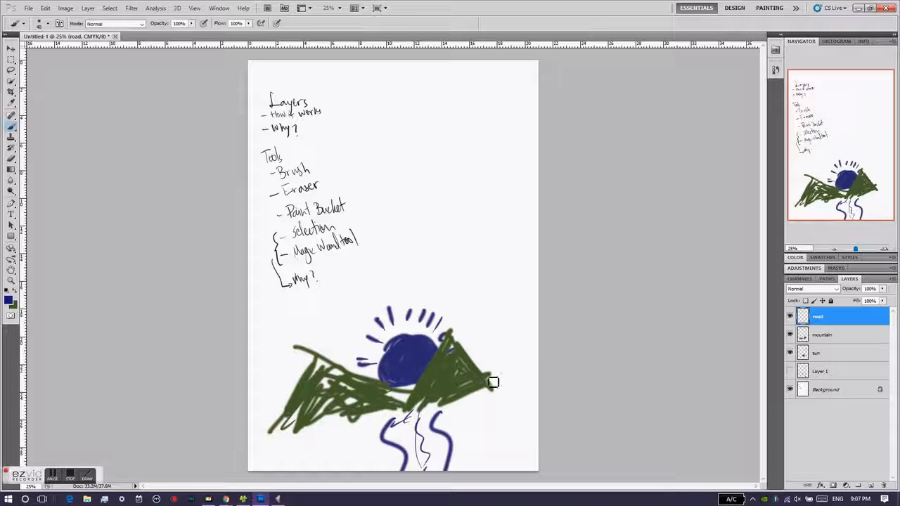
# - Erase the stray green line sticking out beyond the left mountain's peak on the mountain layer with the Eraser Tool
pyautogui.click(844, 337)
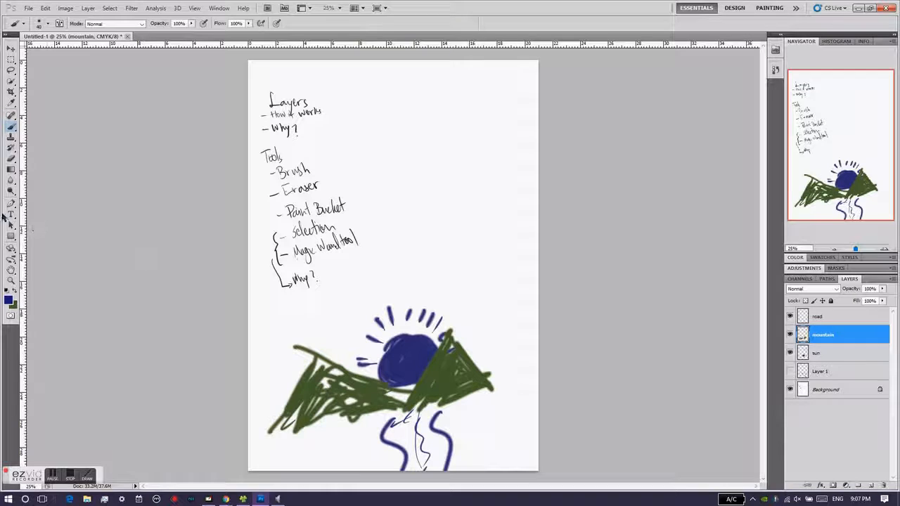
pyautogui.rightClick(10, 160)
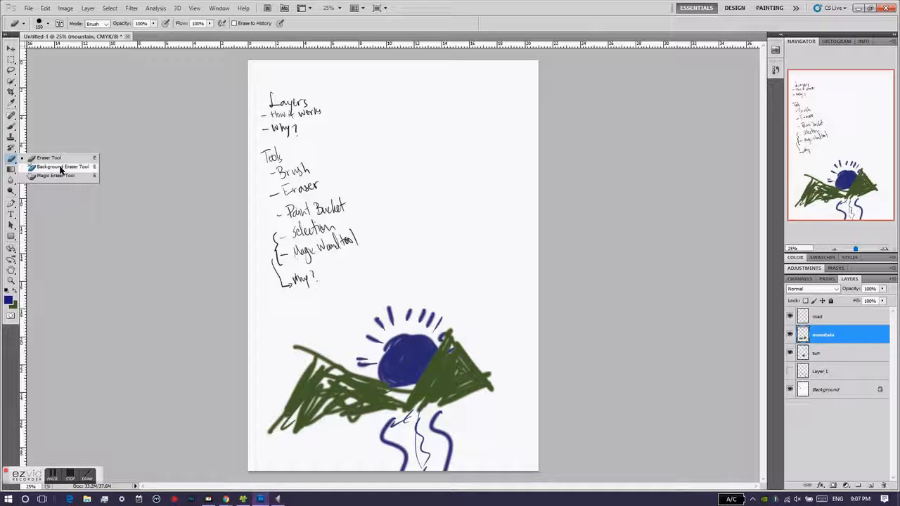
pyautogui.click(49, 158)
pyautogui.moveTo(299, 343); pyautogui.dragTo(307, 328)
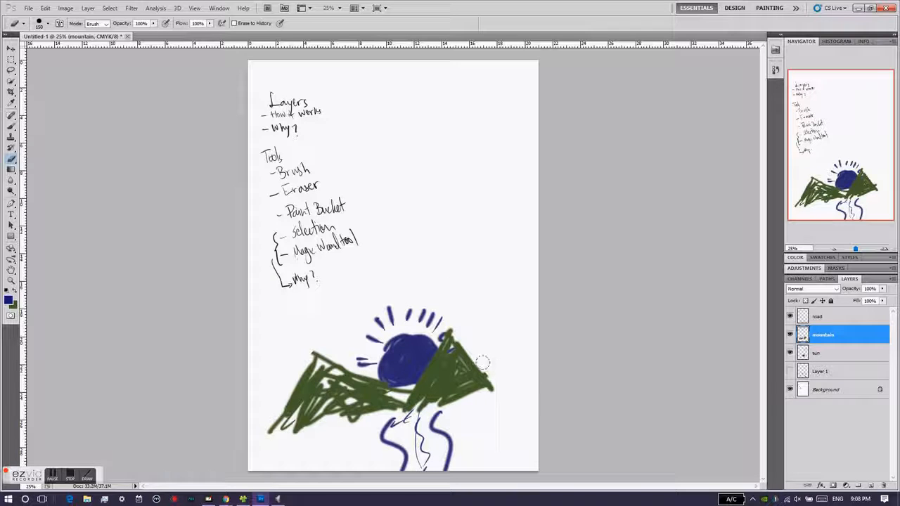
# - Select the sun, mountain and road layers one after another to review the separate parts of the drawing
pyautogui.click(829, 357)
pyautogui.click(858, 337)
pyautogui.click(857, 320)
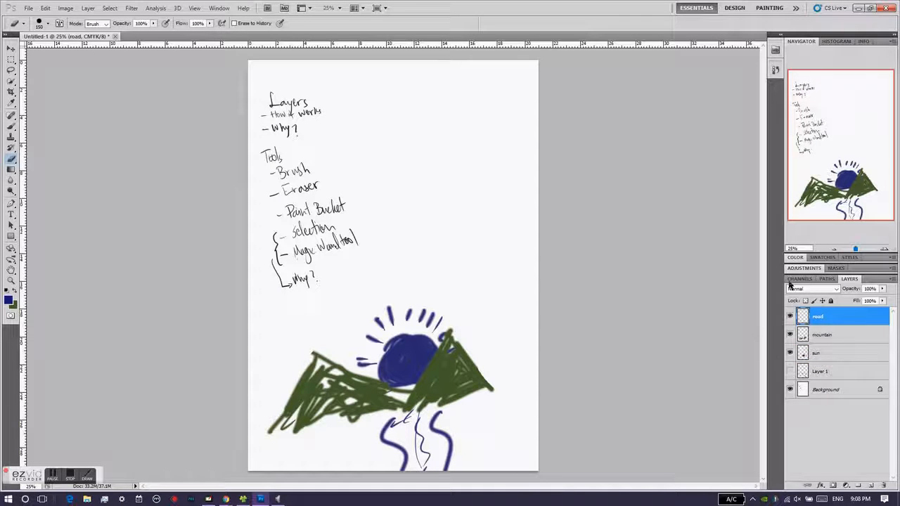
# - Move the mountain layer beneath the sun layer and dismiss the Layer Style dialog without changes
pyautogui.moveTo(832, 333)
pyautogui.mouseDown()
pyautogui.moveTo(830, 308)
pyautogui.moveTo(833, 345)
pyautogui.mouseUp()
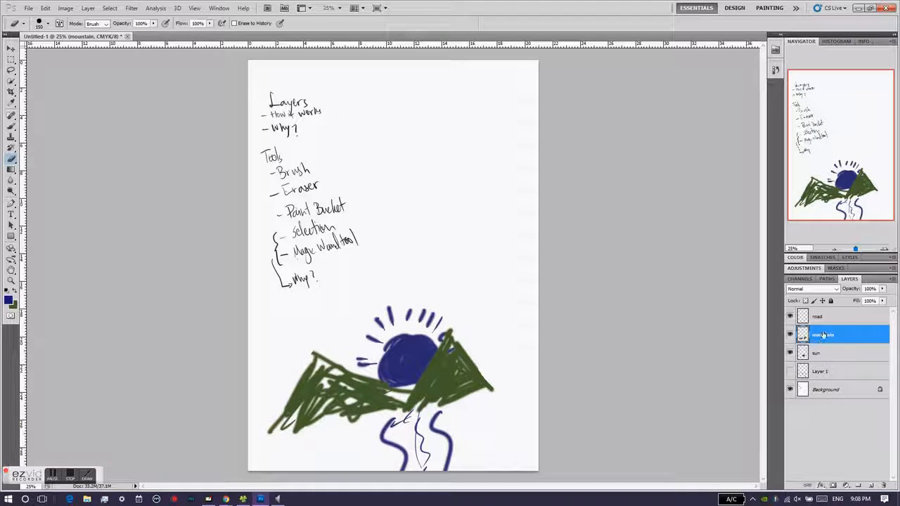
pyautogui.moveTo(824, 336); pyautogui.dragTo(831, 362)
pyautogui.doubleClick(837, 353)
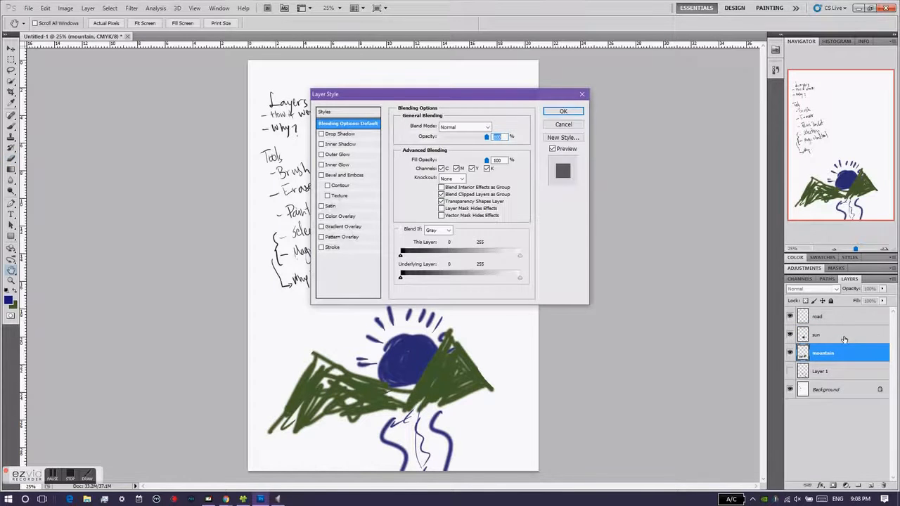
pyautogui.click(563, 124)
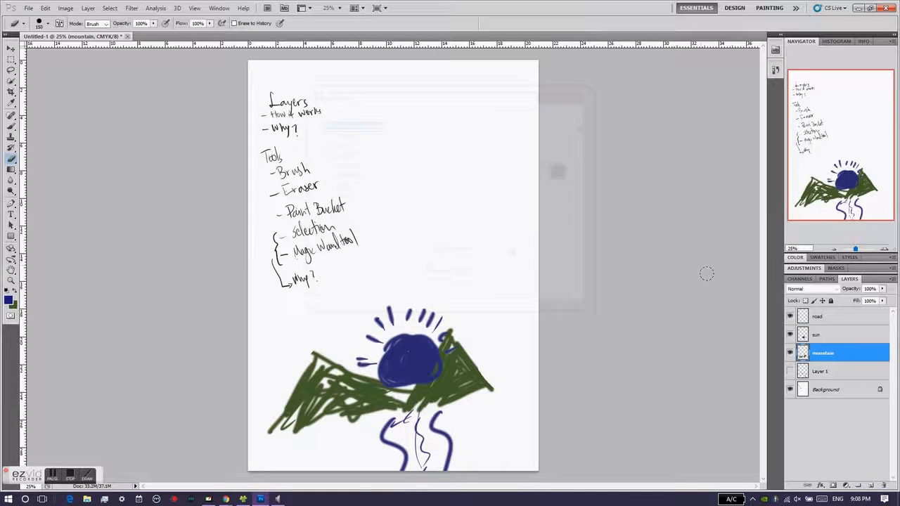
# - On the sun layer, brush dark blue lines through the Layers heading and its two points in the notes
pyautogui.click(819, 336)
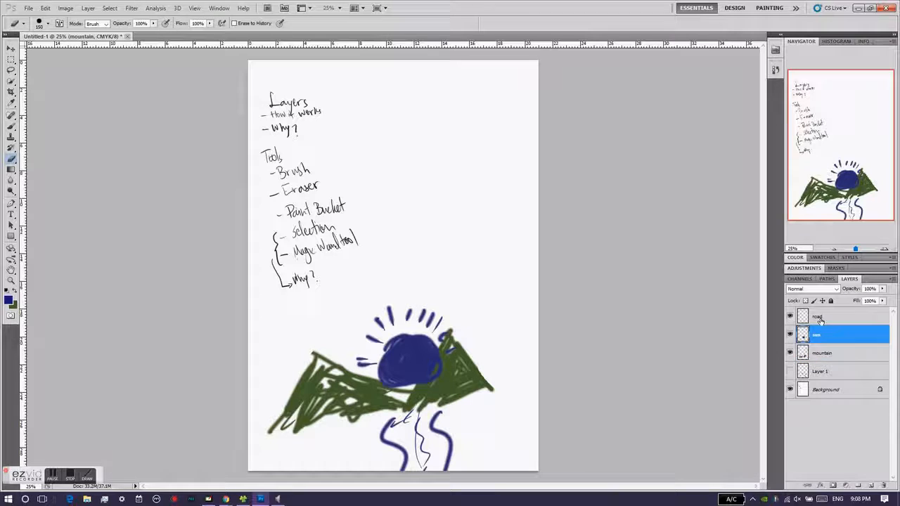
pyautogui.click(821, 320)
pyautogui.moveTo(802, 338)
pyautogui.mouseDown()
pyautogui.moveTo(800, 359)
pyautogui.moveTo(802, 337)
pyautogui.mouseUp()
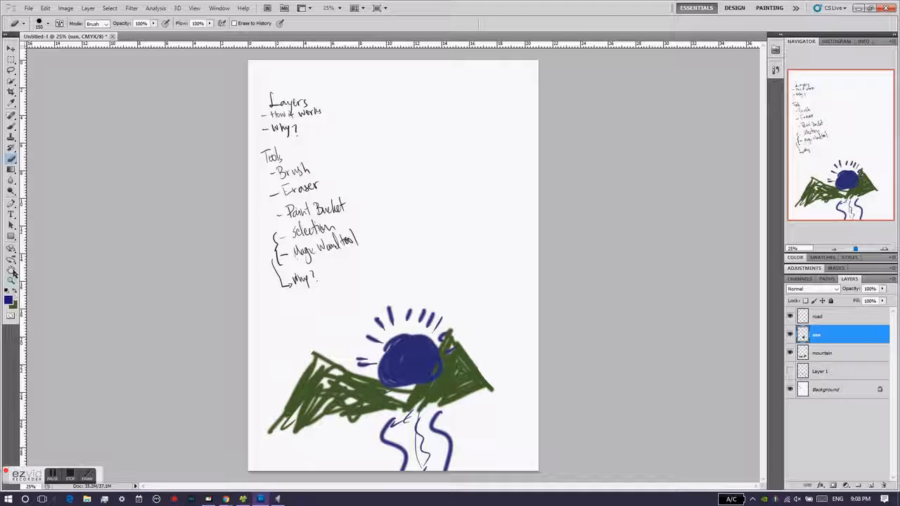
pyautogui.click(13, 129)
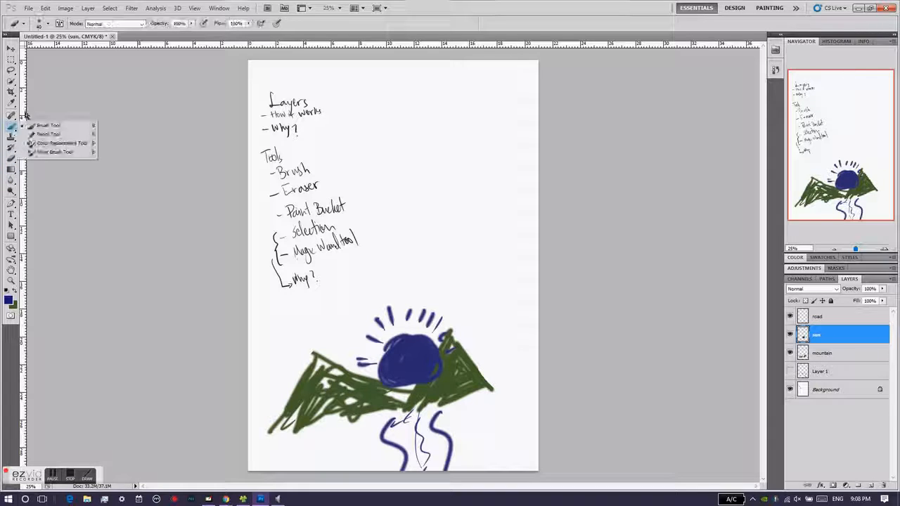
pyautogui.moveTo(266, 99); pyautogui.dragTo(318, 96)
pyautogui.moveTo(259, 115); pyautogui.dragTo(327, 109)
pyautogui.moveTo(260, 130); pyautogui.dragTo(316, 127)
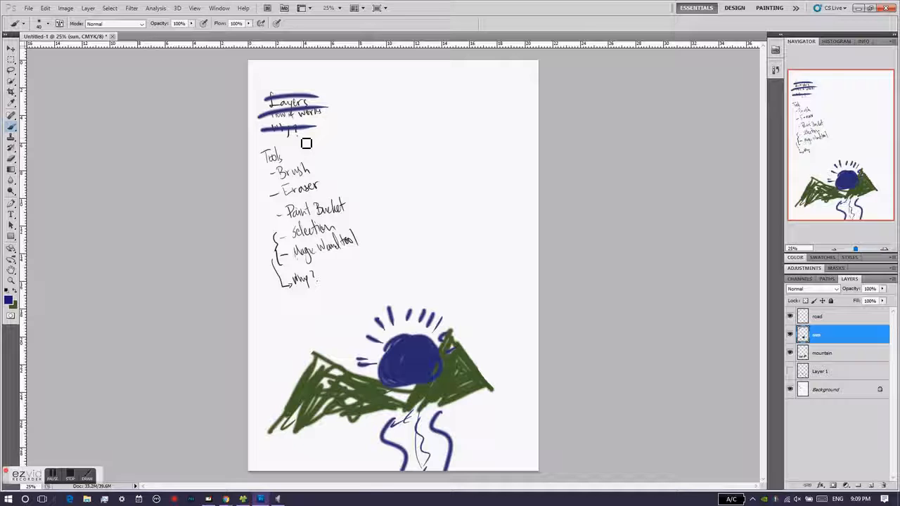